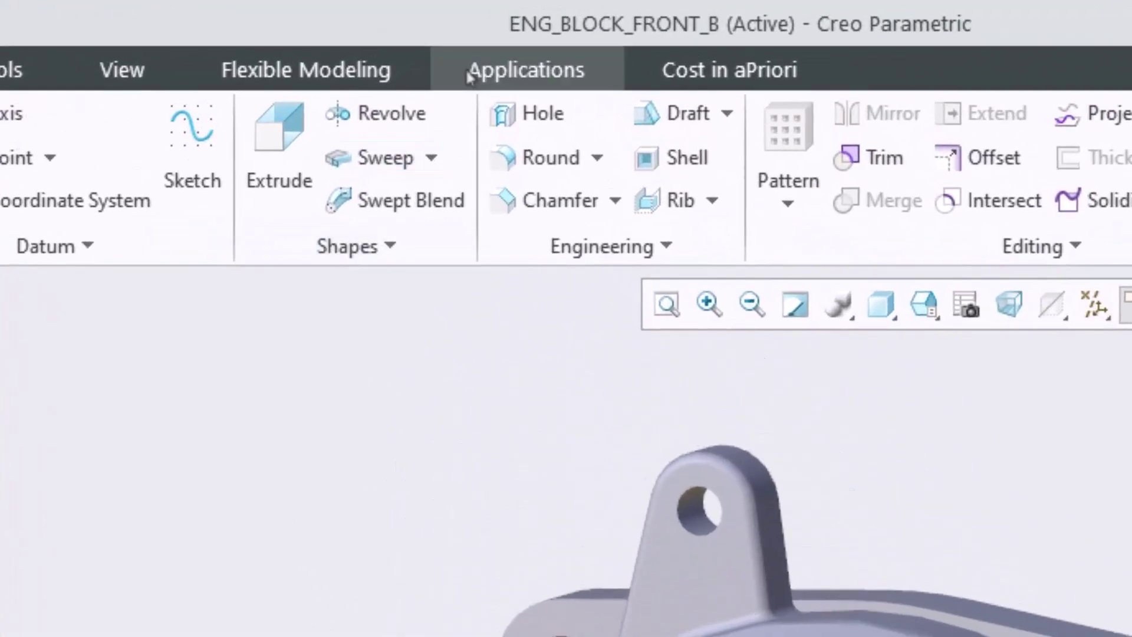
Step: Show the Applications ribbon tools, including Cost in aPriori, for ENG_BLOCK_FRONT_B
left_click(469, 28)
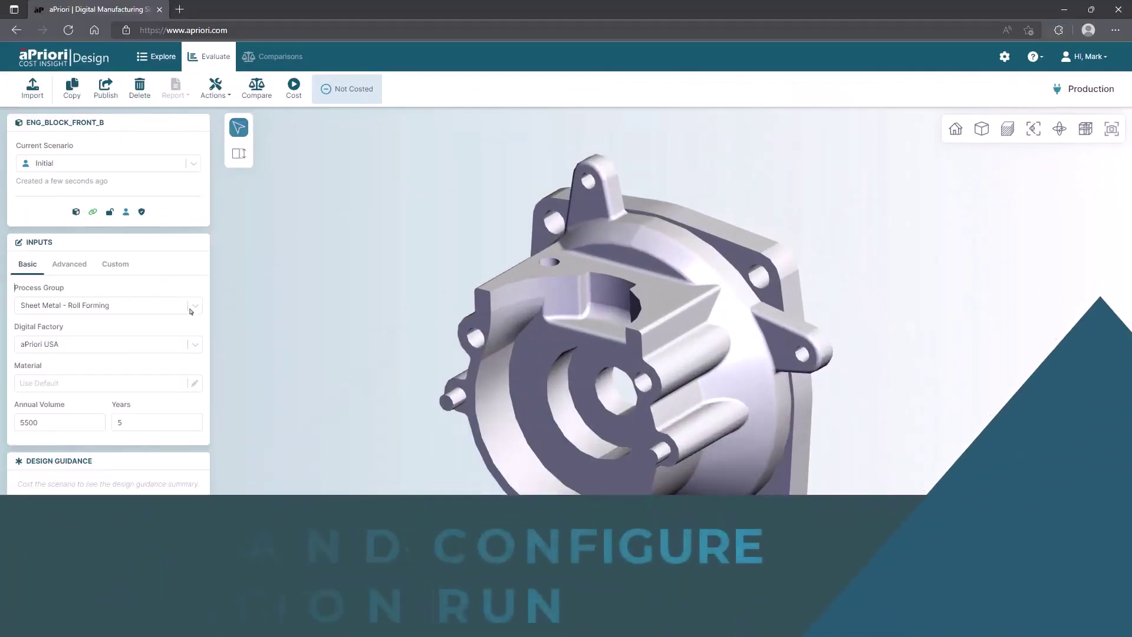
Step: Cost the part as Stock Machining with annual volume 10000 over 3 years
left_click(189, 307)
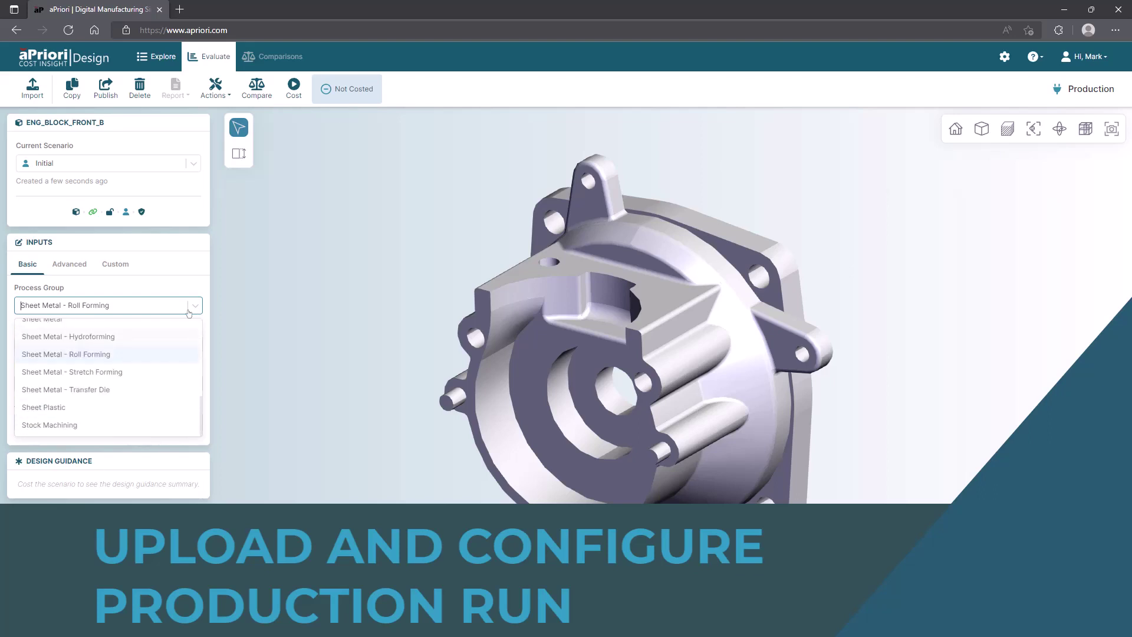
left_click(151, 426)
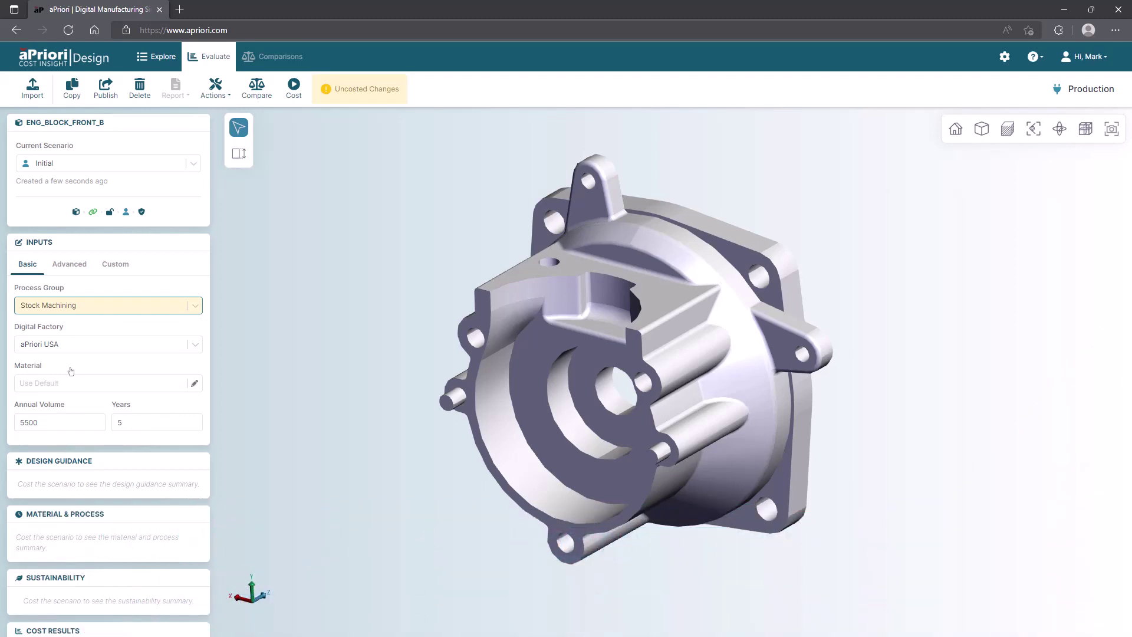
left_click_drag(79, 423, 10, 423)
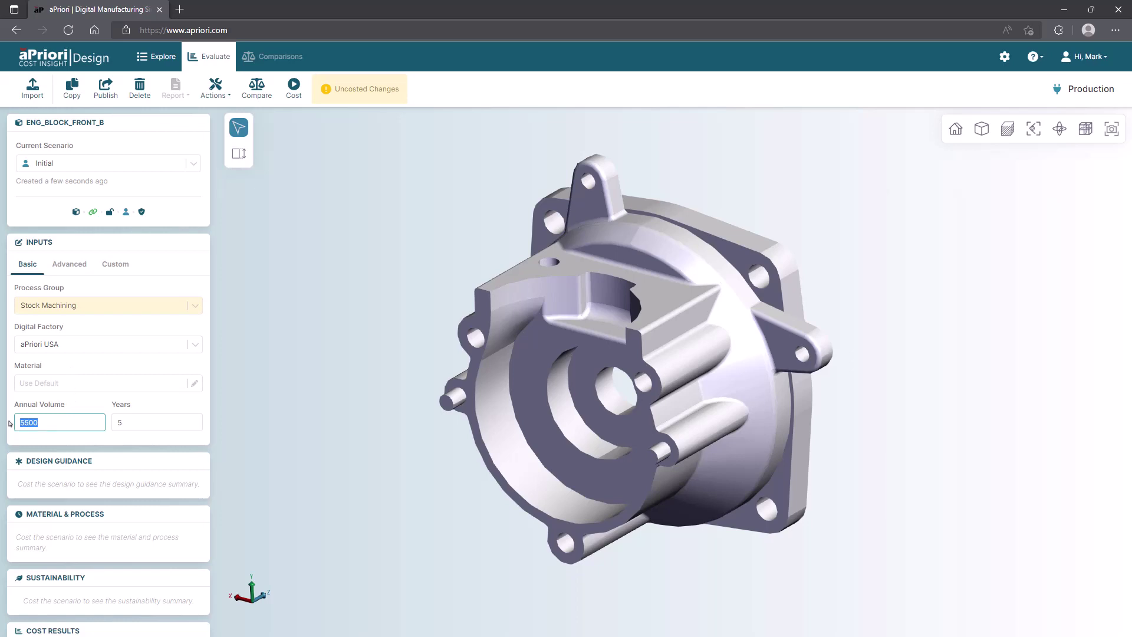
type("10000")
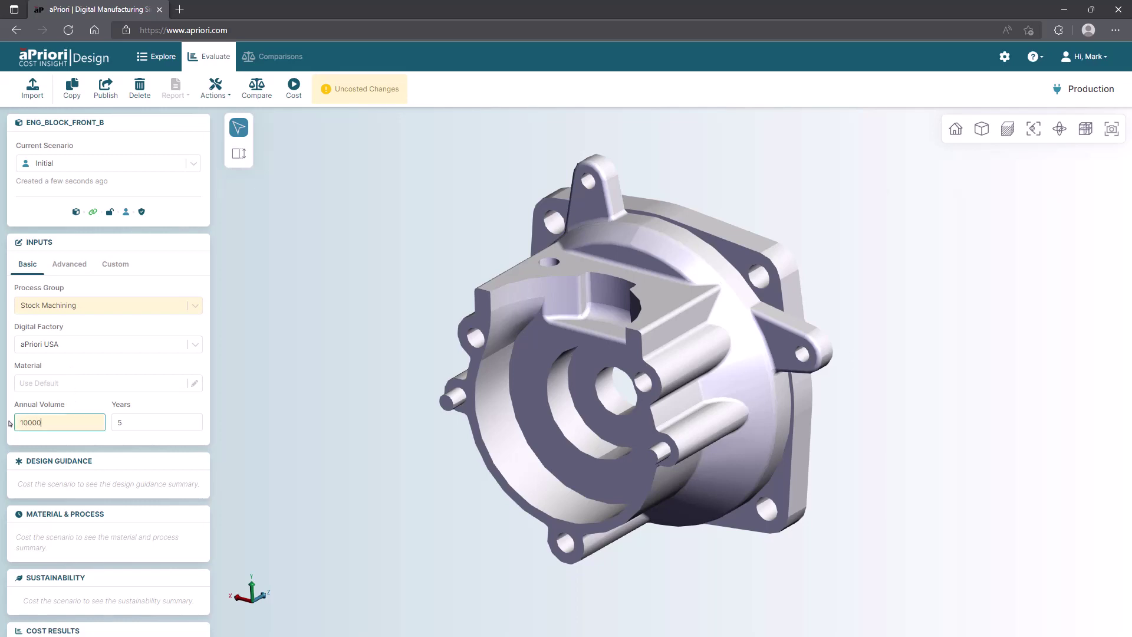
key("Tab")
type("3")
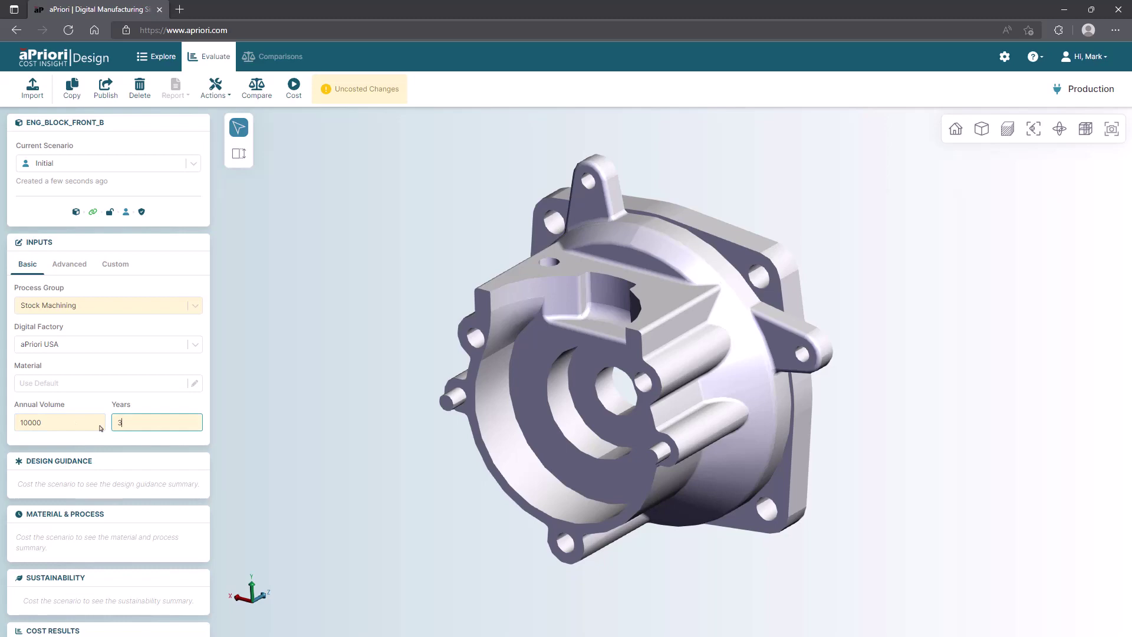
left_click(294, 89)
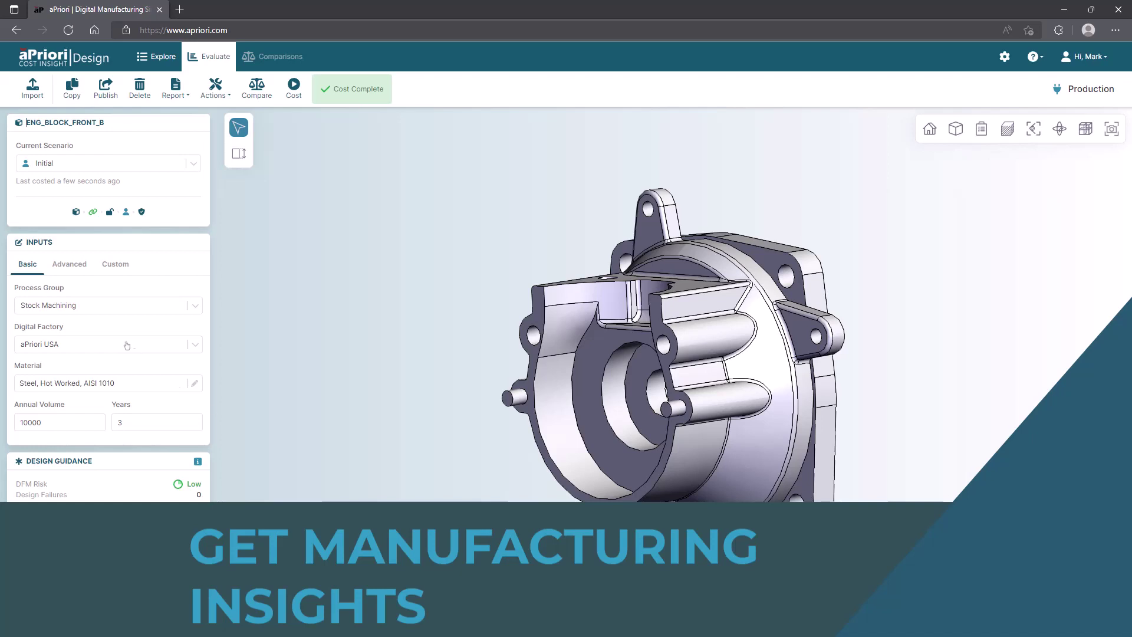
Step: Review the AISI 1010 results and show the Material & Process cycle time chart
scroll(87, 315, "down", 1)
scroll(87, 315, "down", 2)
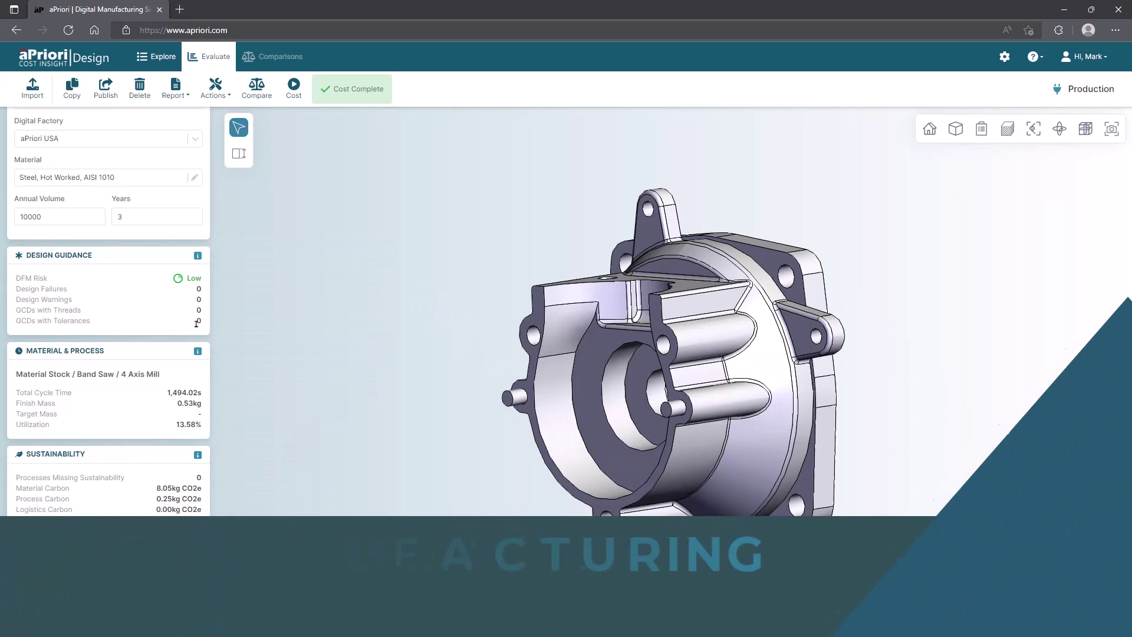
left_click(197, 356)
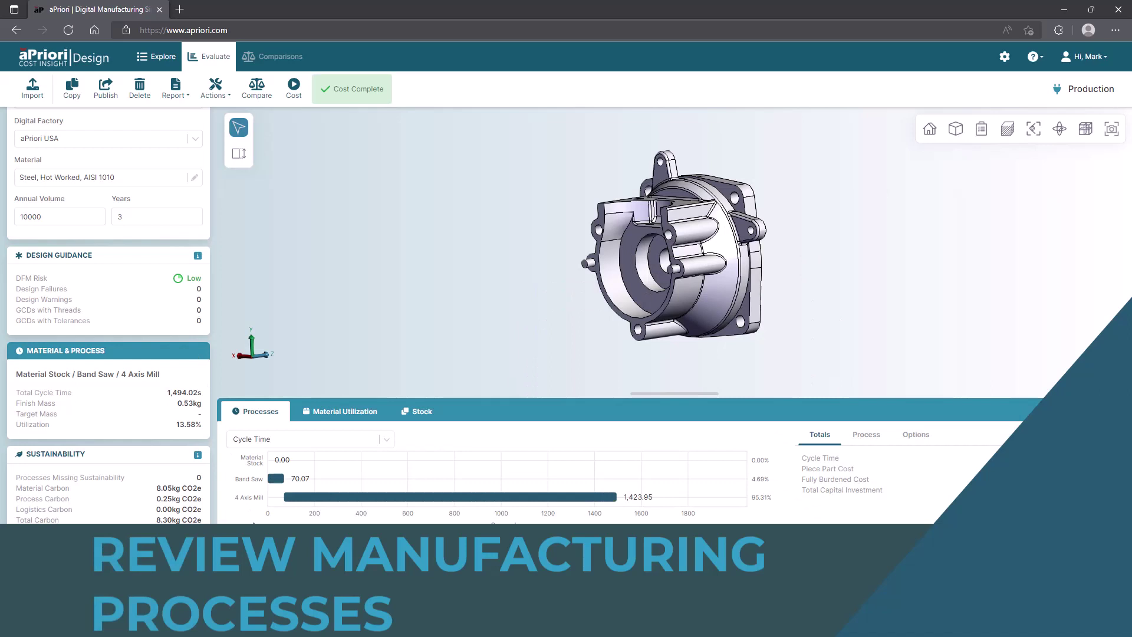
Step: Chart processes by Fully Burdened Cost, Process Carbon and Cycle Time, then view material utilization
left_click(252, 439)
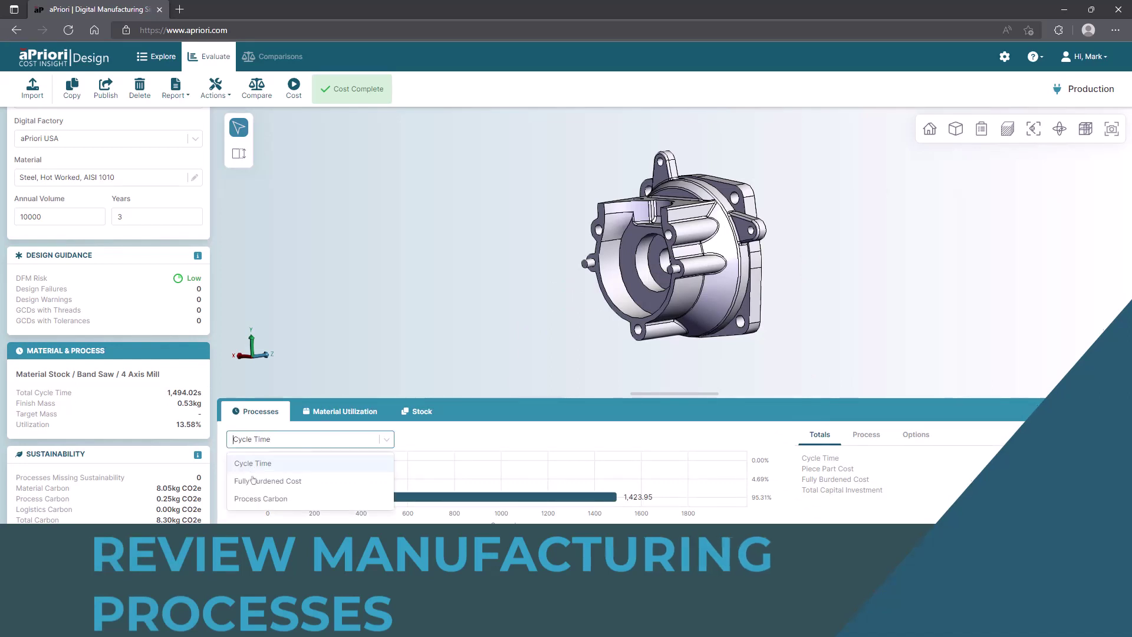
left_click(253, 481)
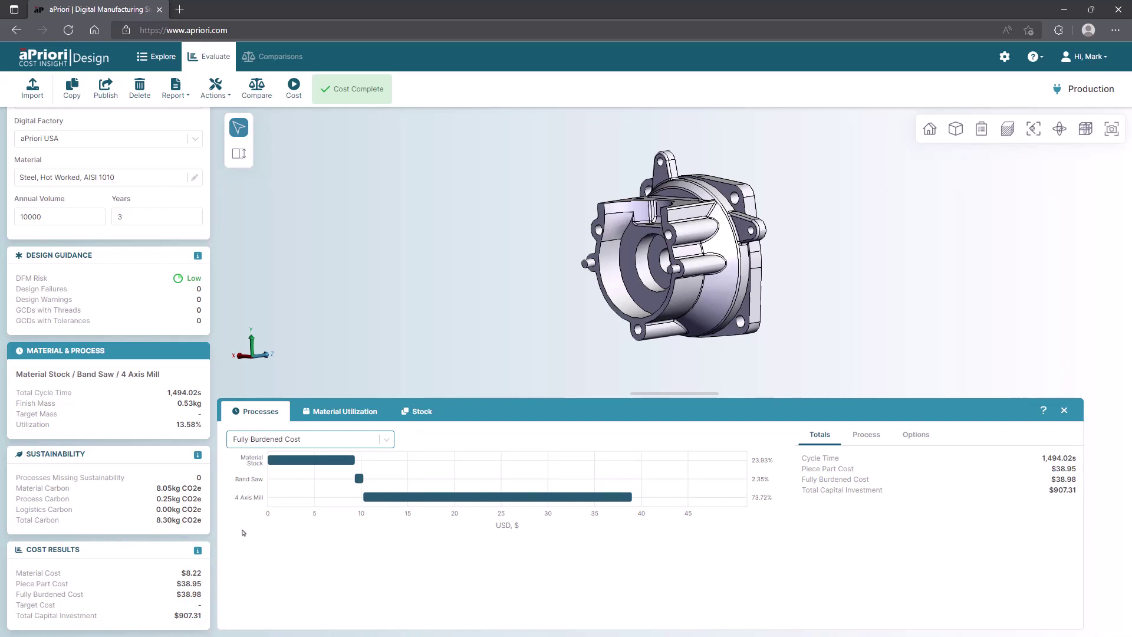
left_click(246, 442)
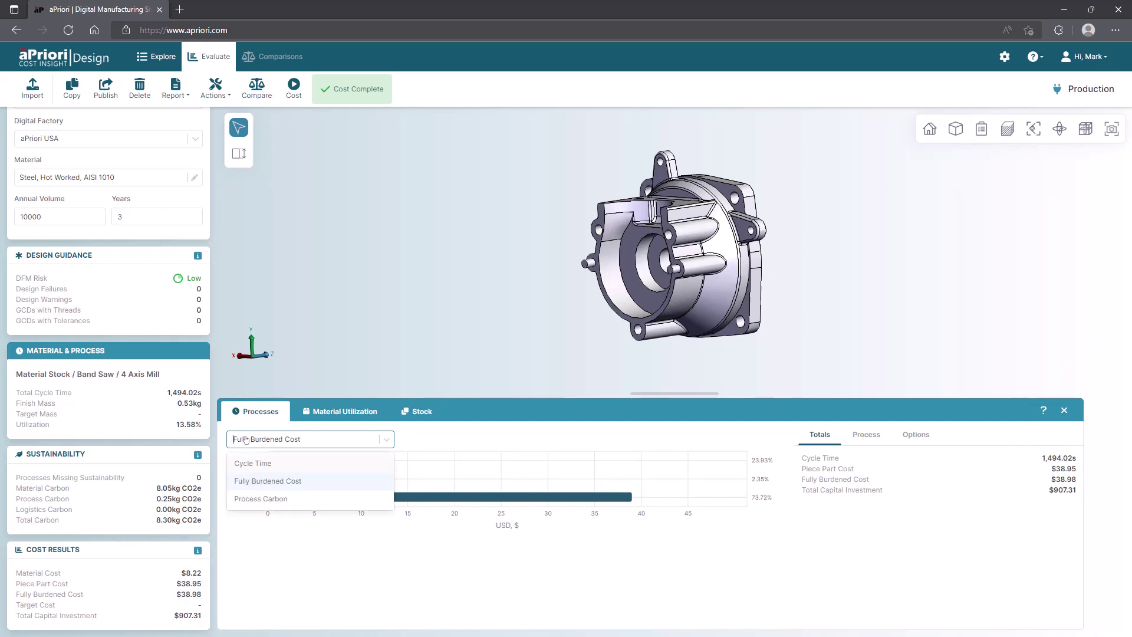
left_click(254, 499)
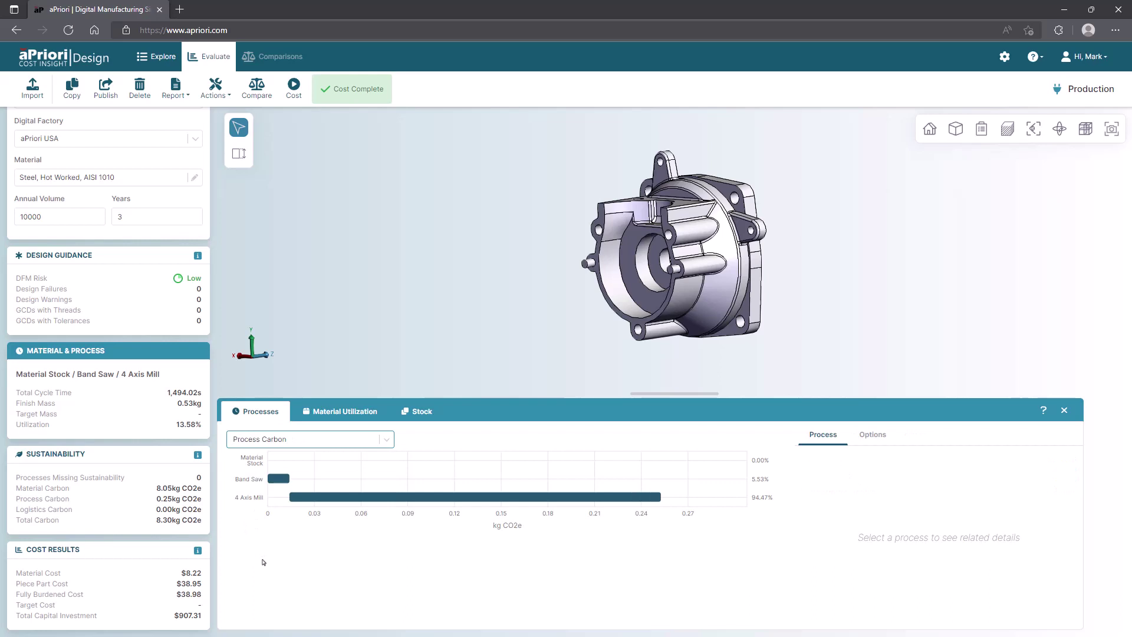
left_click(260, 440)
left_click(265, 460)
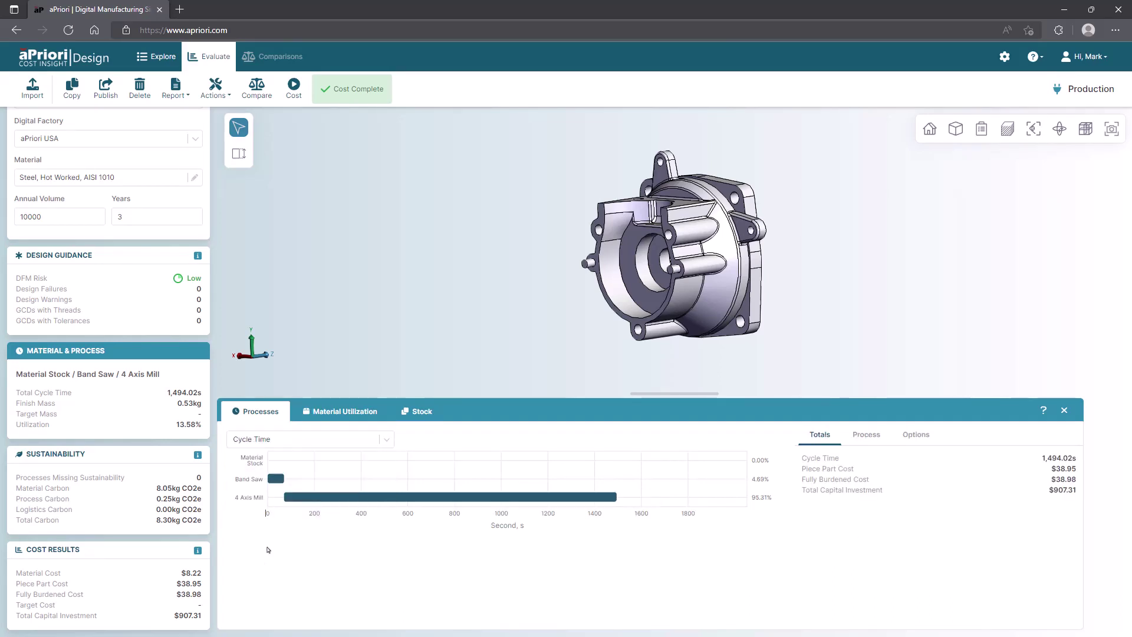
left_click(319, 411)
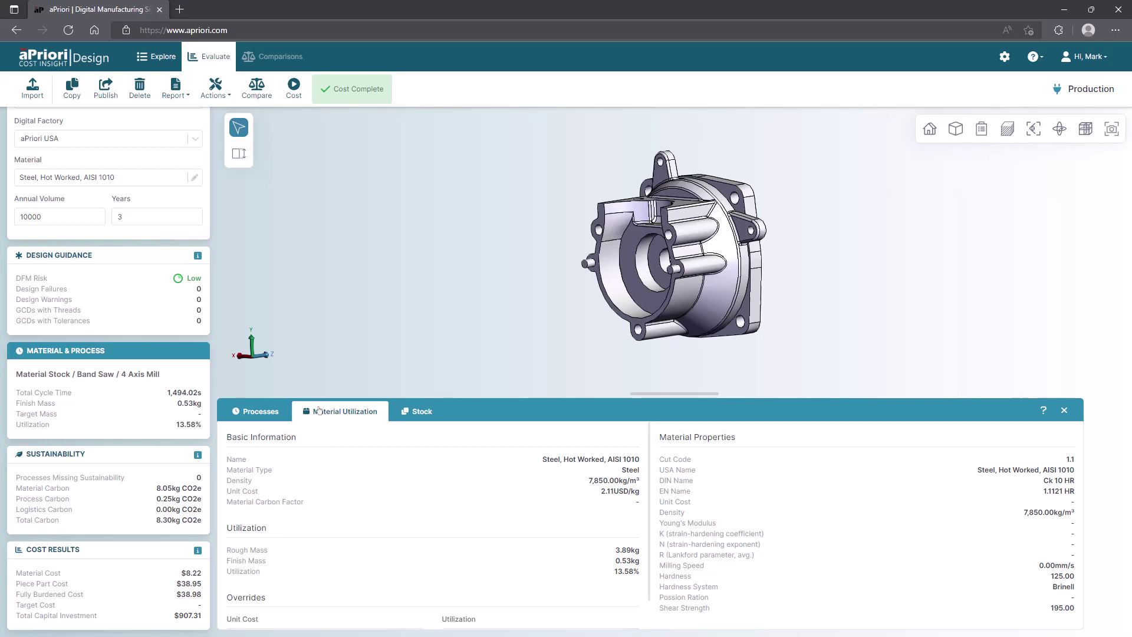
Step: View the sustainability carbon chart, then the Cost Results breakdown totaling $38.98
left_click(198, 455)
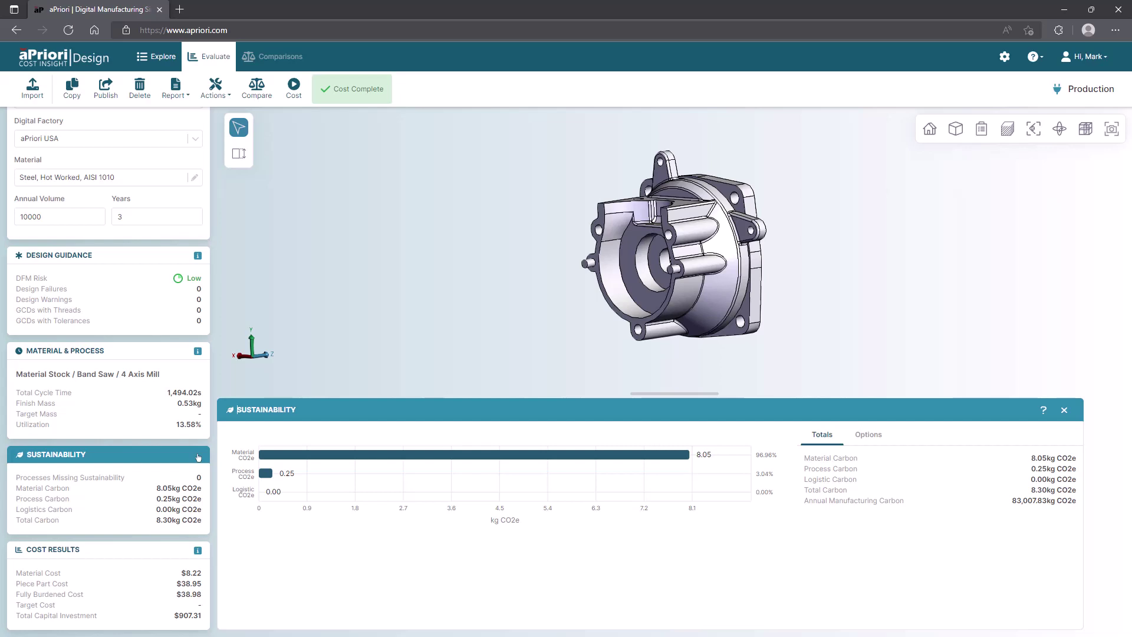
left_click(200, 555)
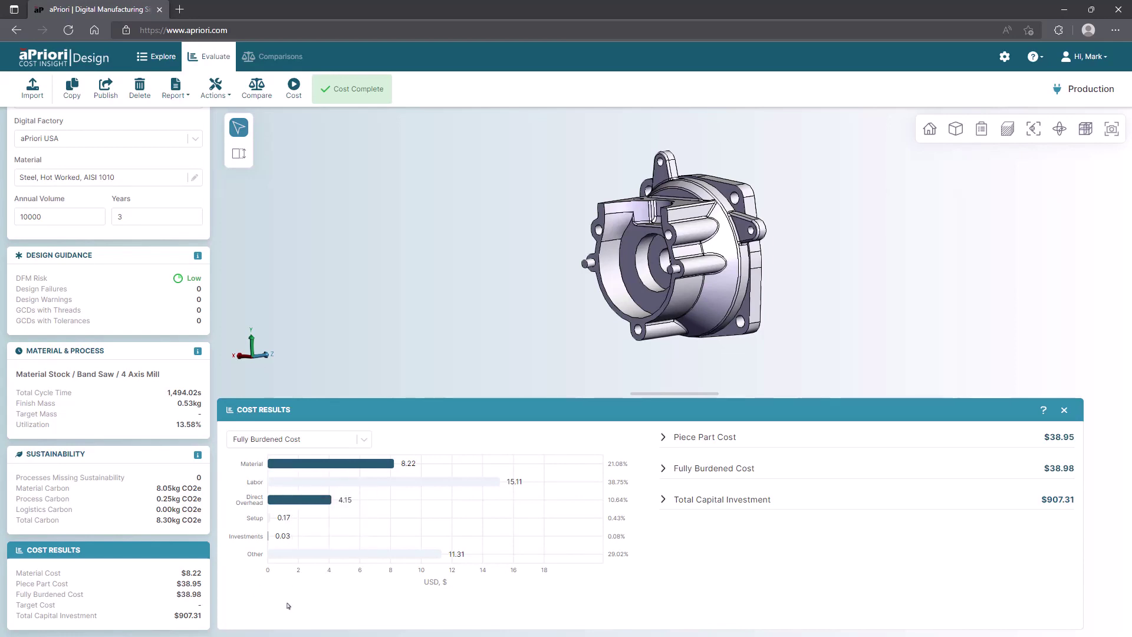
Step: Break the cost chart down by Piece Part Cost ($38.95) and return to the panel top
left_click(247, 439)
left_click(255, 482)
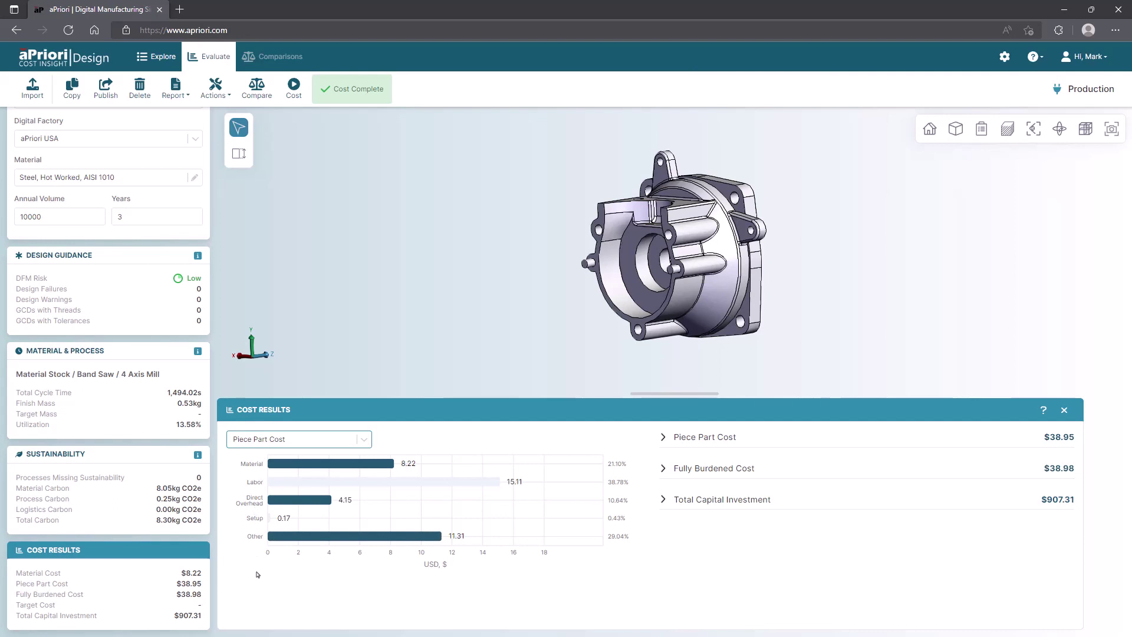
left_click(360, 326)
scroll(99, 389, "up", 3)
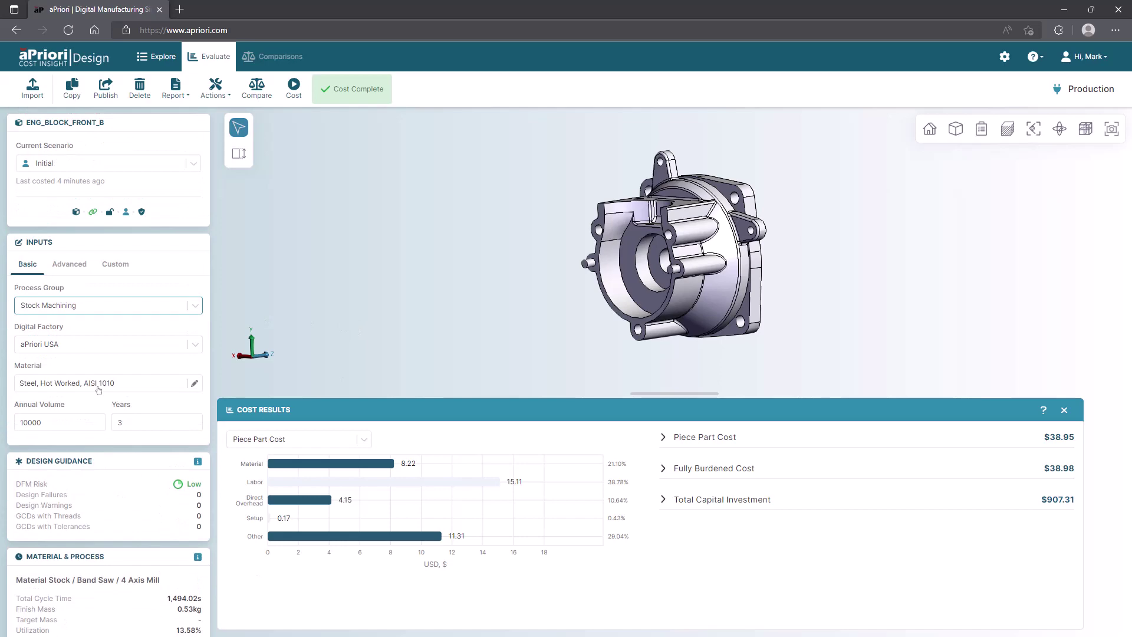
Step: Change the material to Aluminum, ANSI 6061 and recost, dropping piece part cost to $15.49
left_click(99, 388)
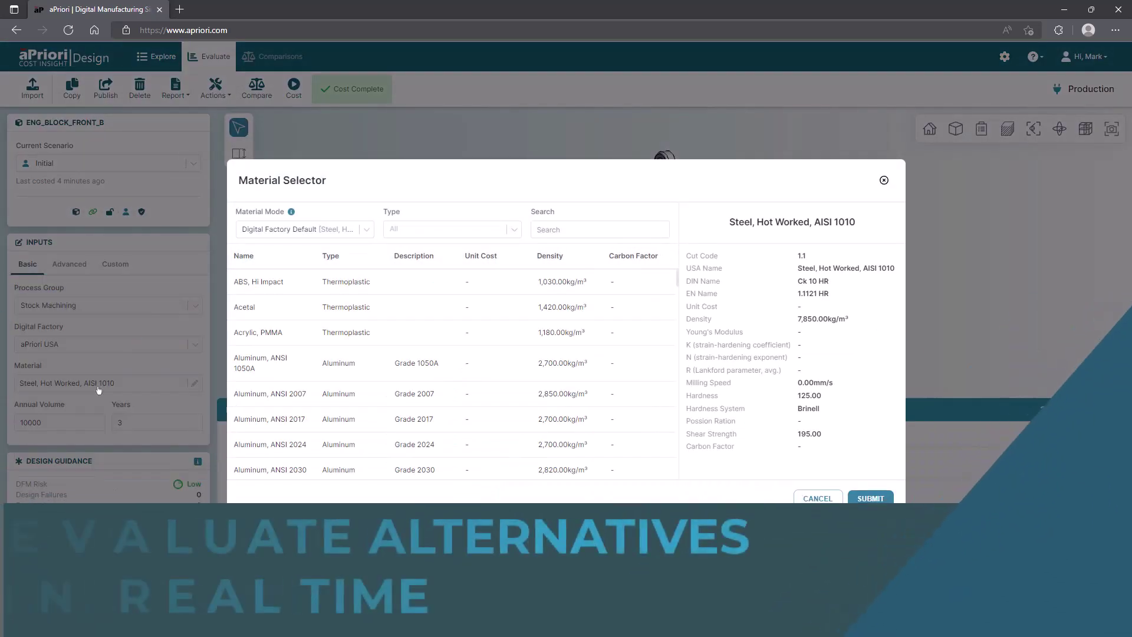
scroll(264, 403, "down", 1)
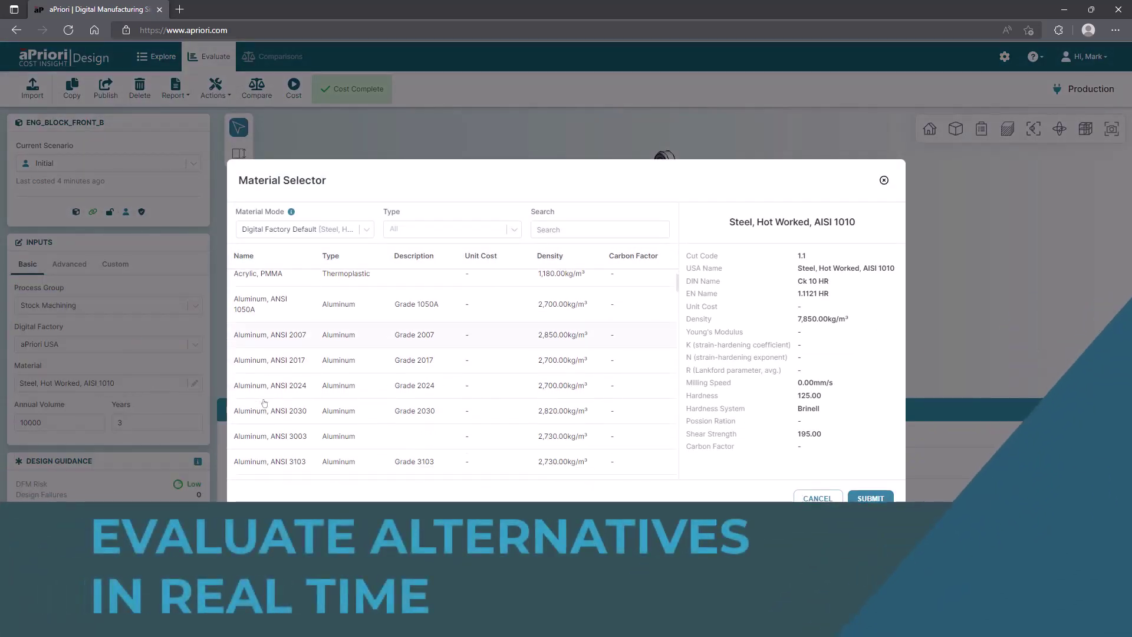
scroll(264, 403, "down", 1)
scroll(264, 403, "down", 1)
scroll(265, 402, "down", 1)
scroll(264, 403, "down", 1)
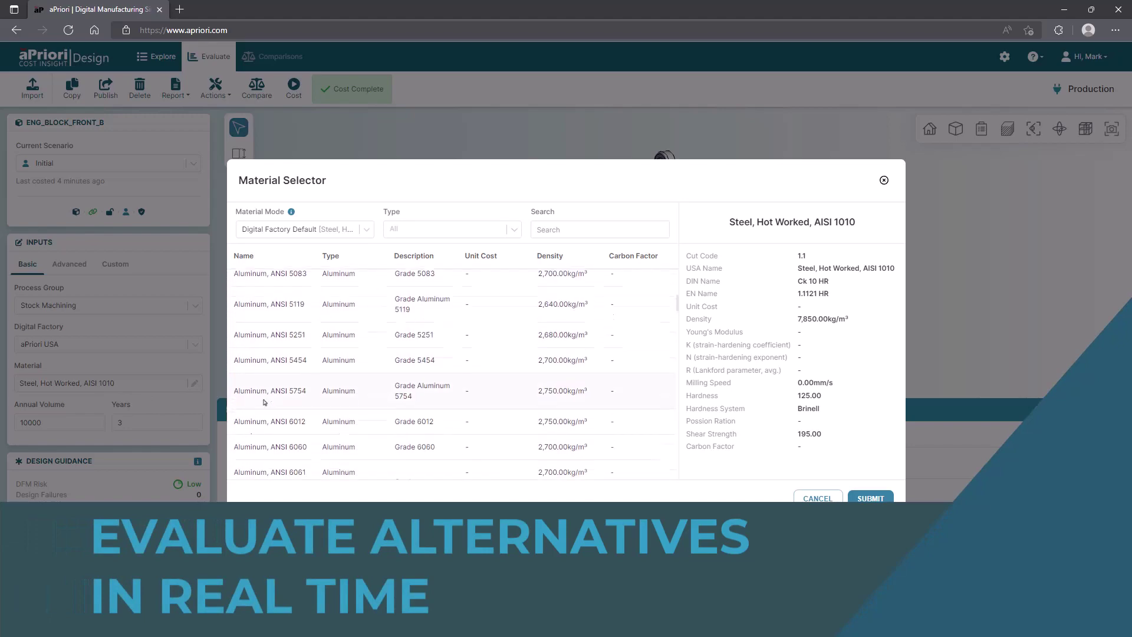
left_click(267, 427)
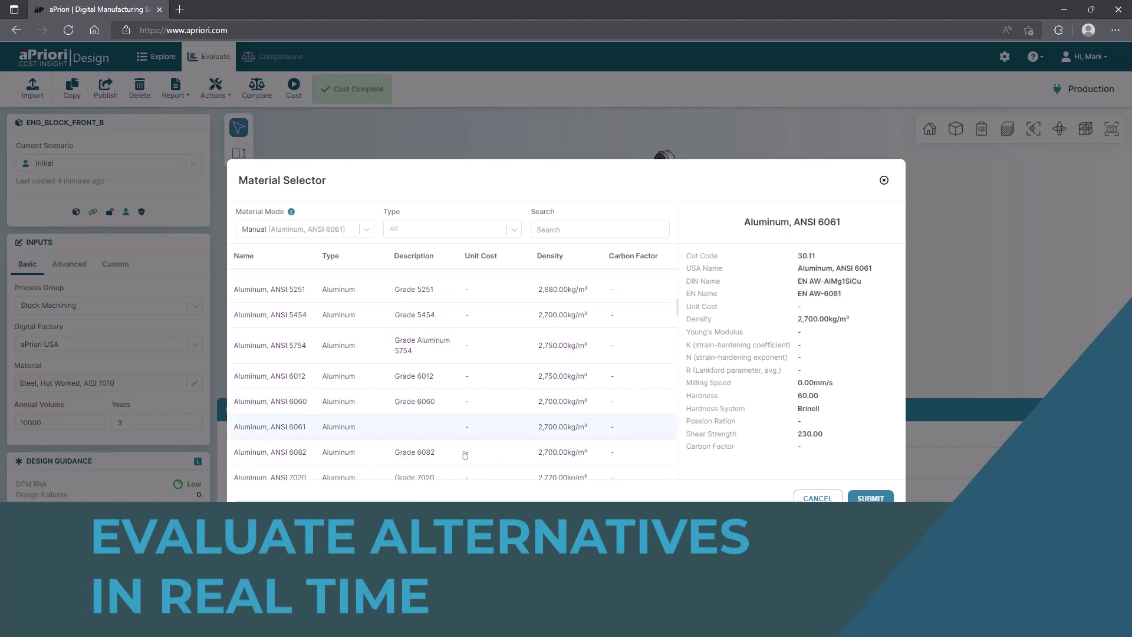
left_click(870, 498)
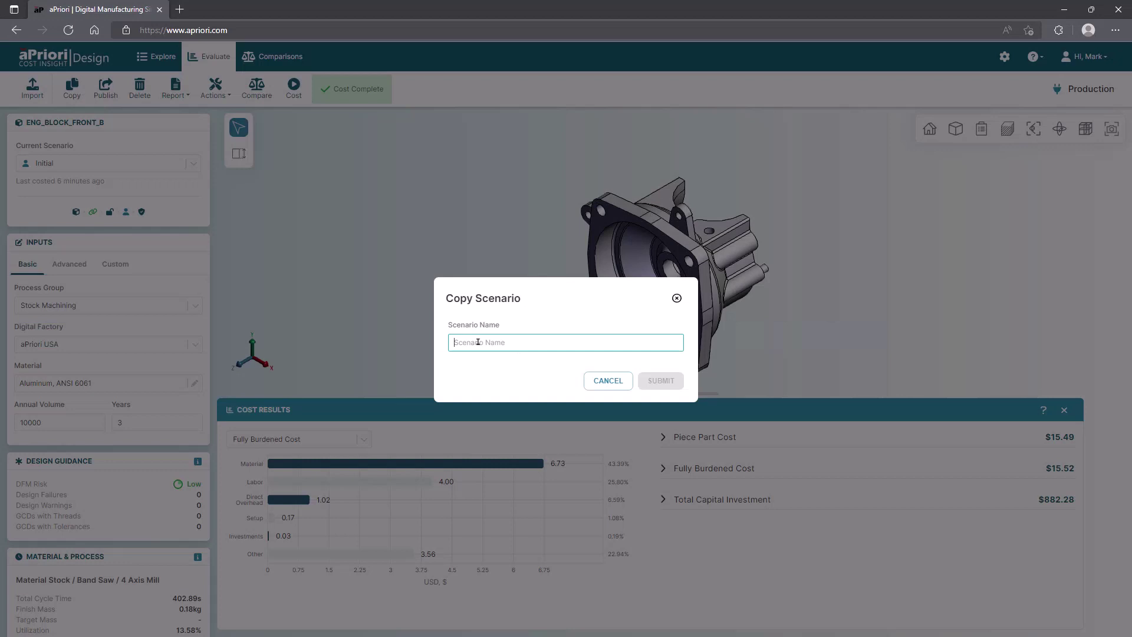
Step: Create a scenario copy named 'Cast' and cost it with the Casting - Die process group
type("Cast")
key("Return")
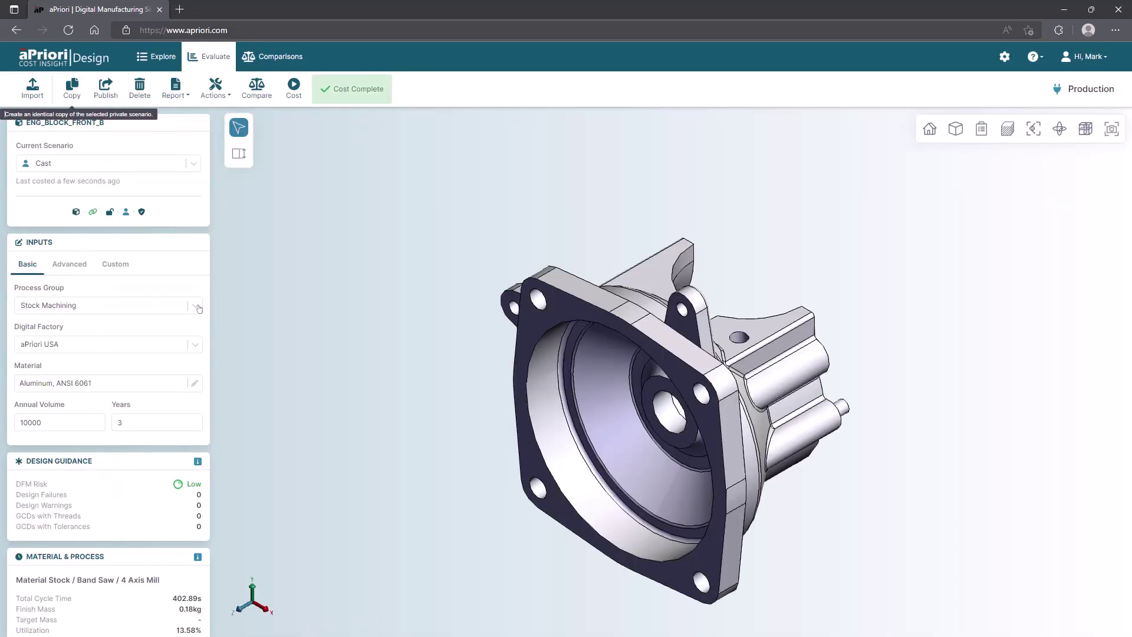
left_click(194, 306)
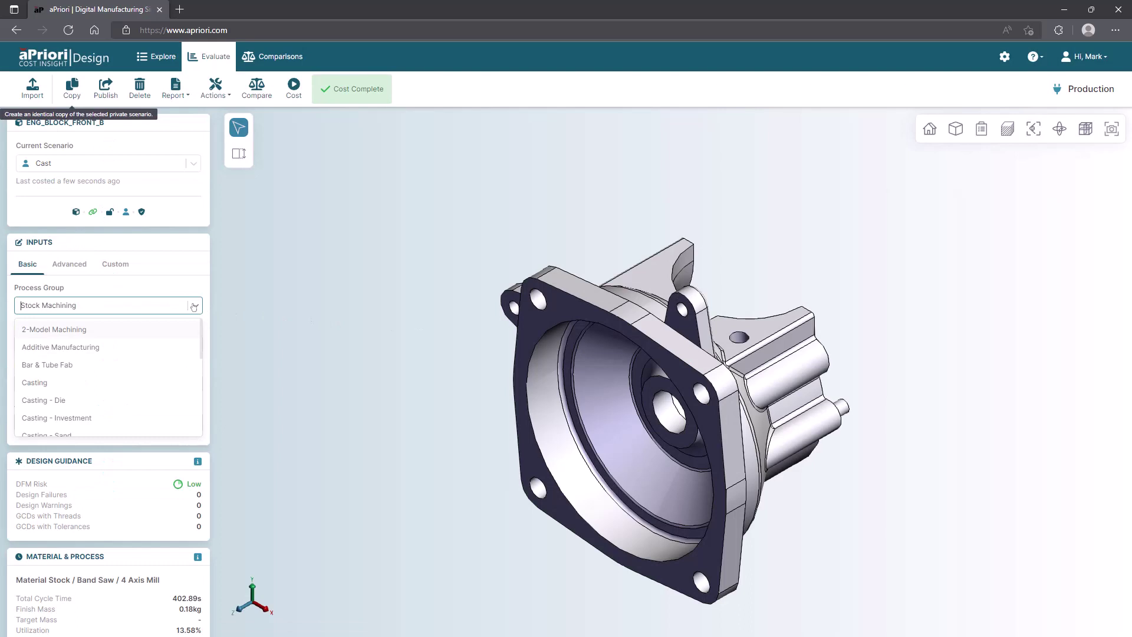
left_click(89, 401)
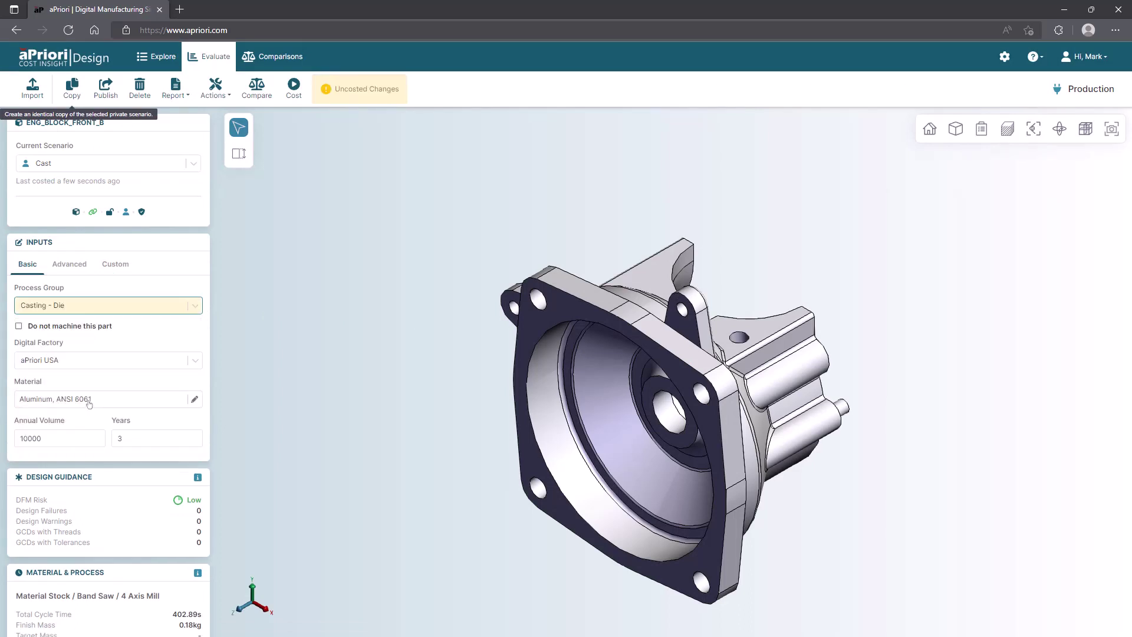
left_click(294, 89)
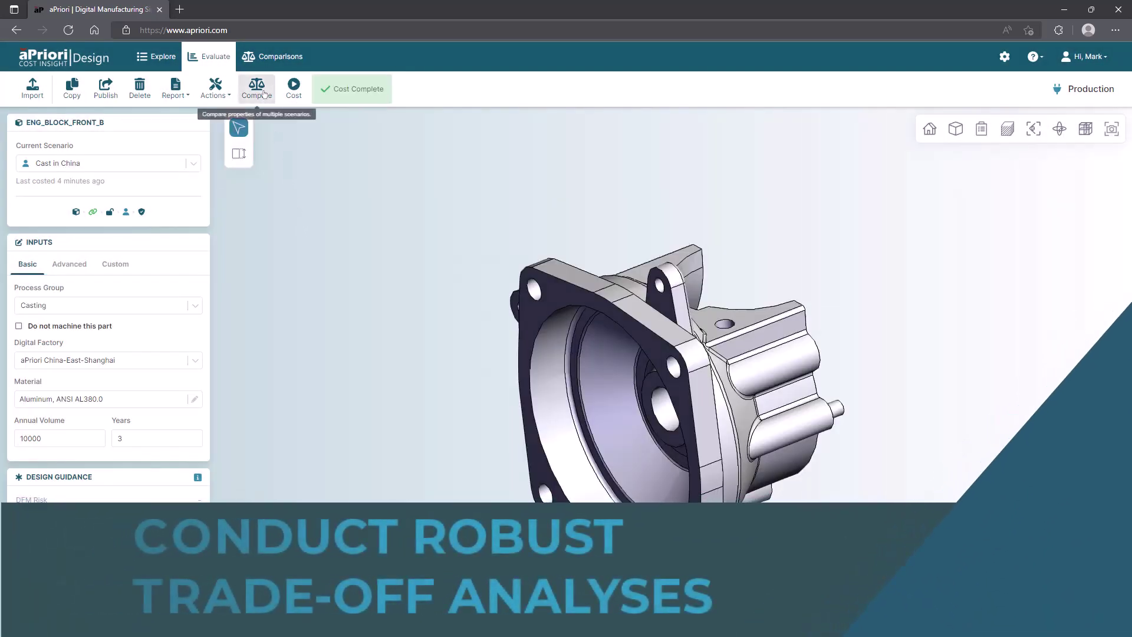
Step: Create a Quick Comparison of the four recent ENG_BLOCK_FRONT_B scenarios
left_click(257, 87)
left_click(531, 325)
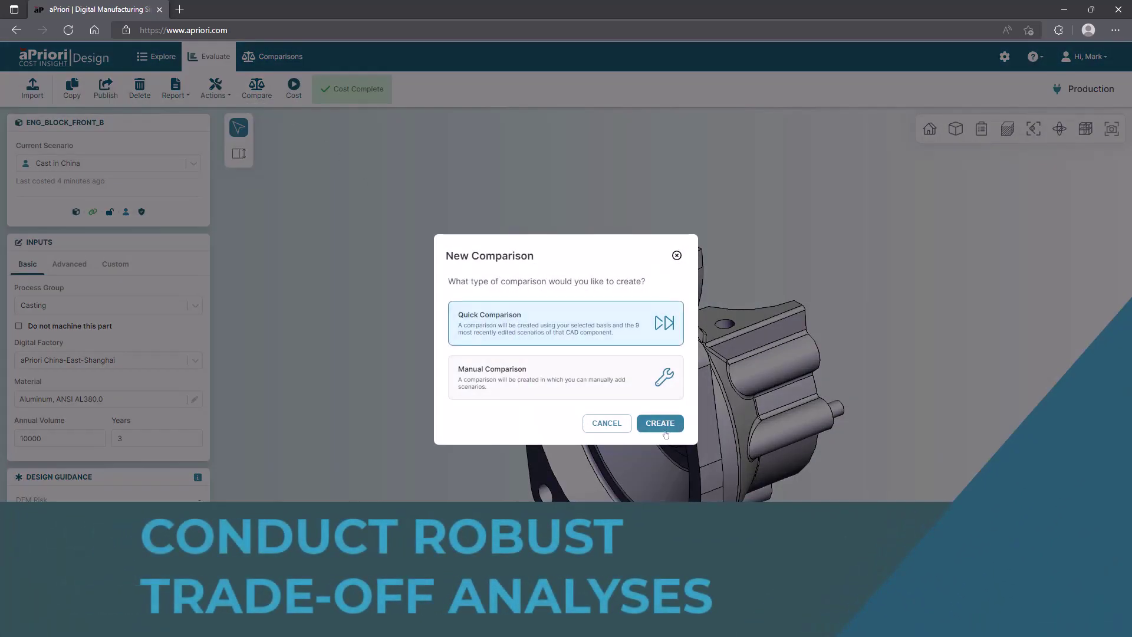
left_click(662, 426)
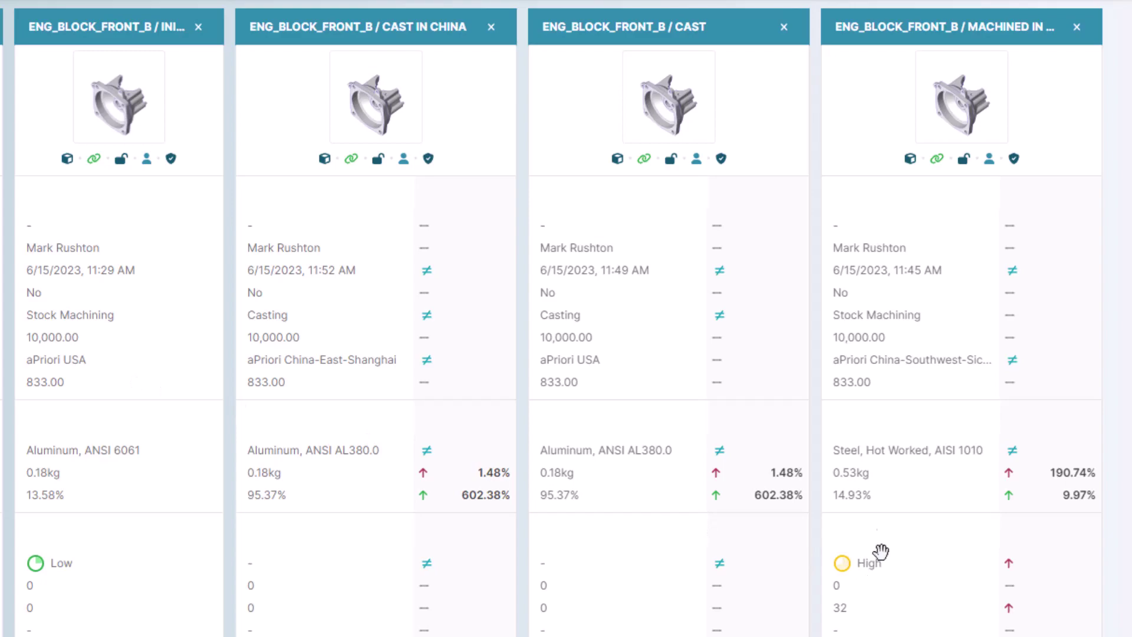
Step: Open Machined in China and show its cycle times, with 3 Axis Mill at 3,808.20 s
left_click(962, 97)
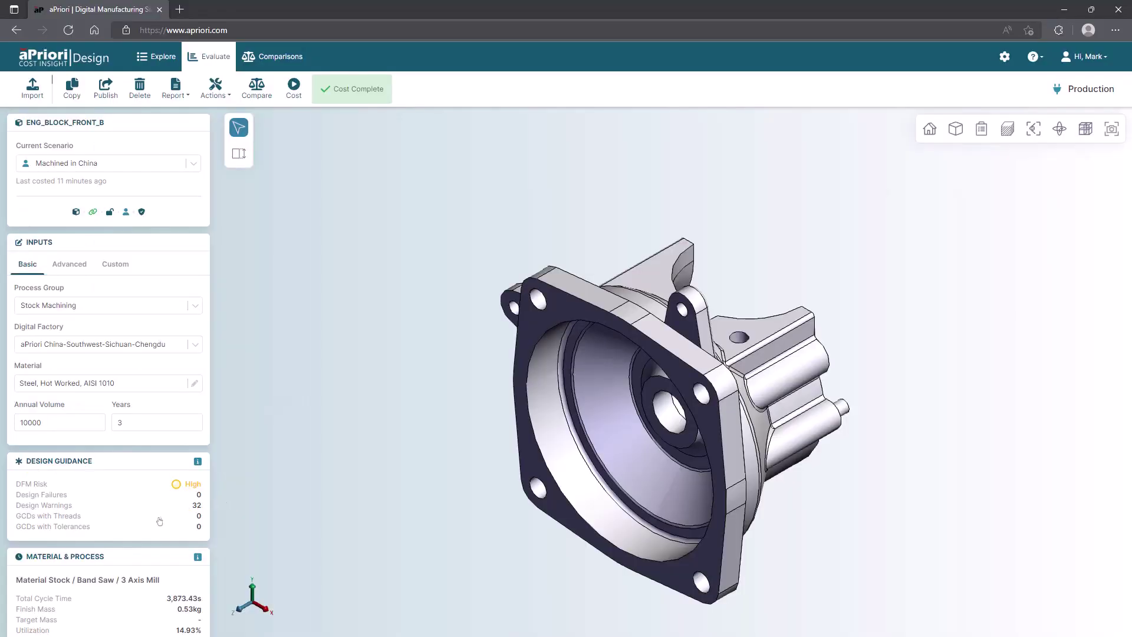
scroll(158, 521, "down", 2)
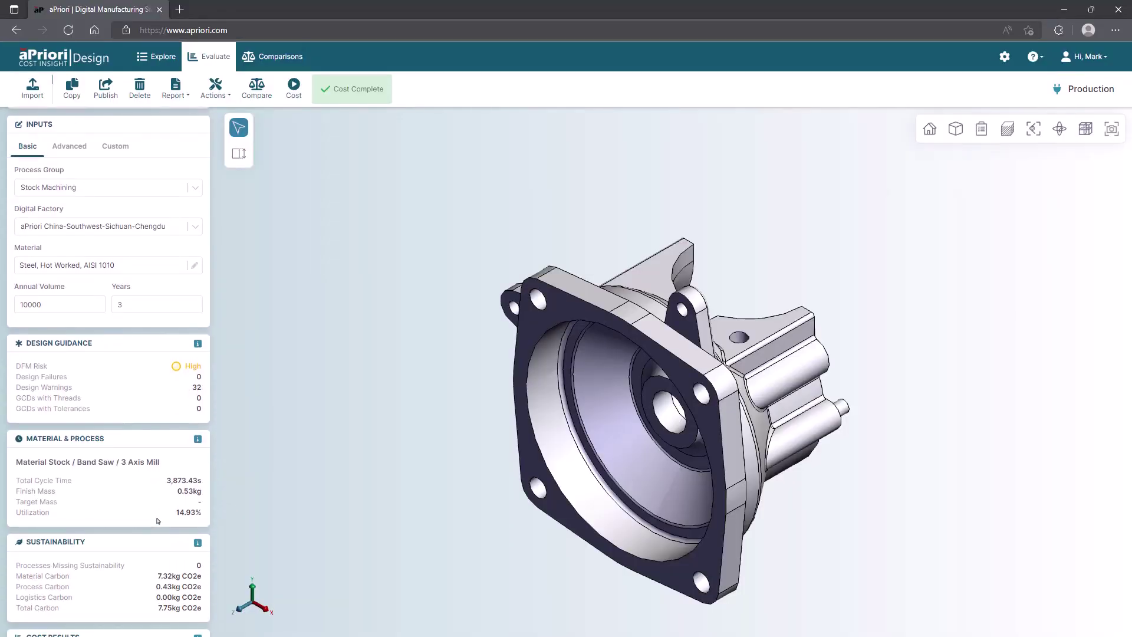
left_click(201, 445)
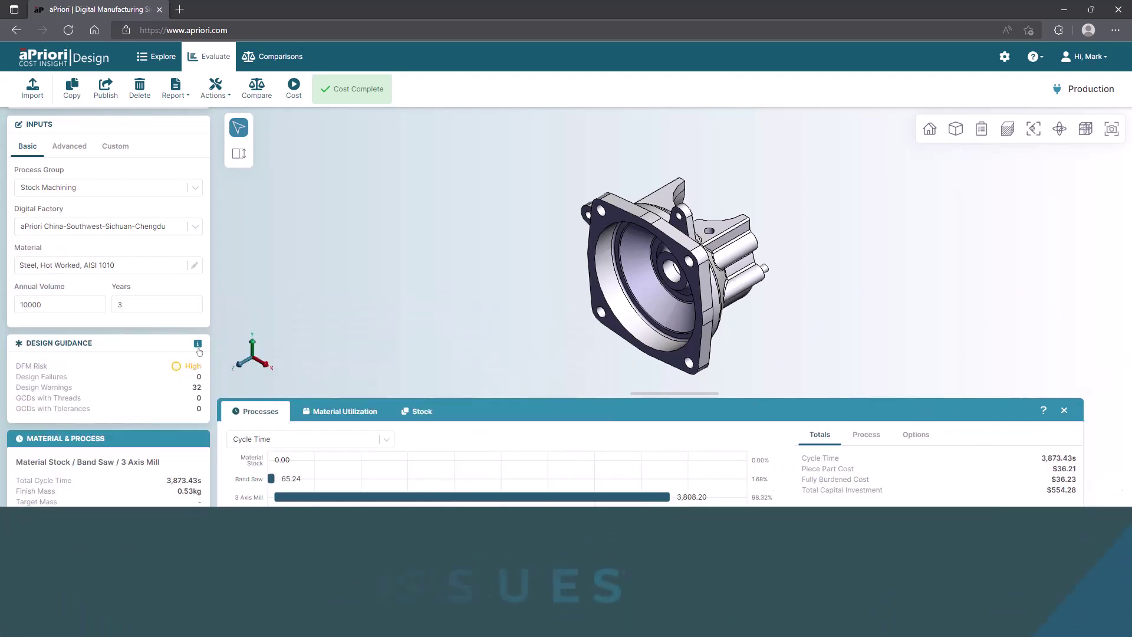
Step: Highlight the Tool Issue, Sharp Corner and Side Milling L/D DFM features on the enlarged 3D model
left_click(199, 350)
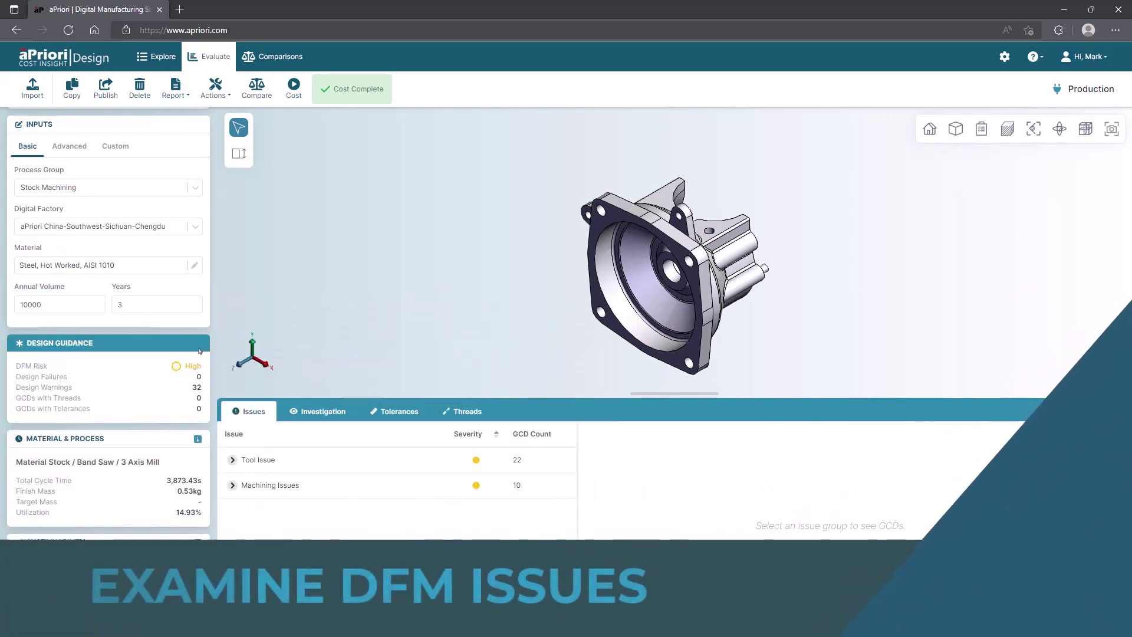
left_click(238, 463)
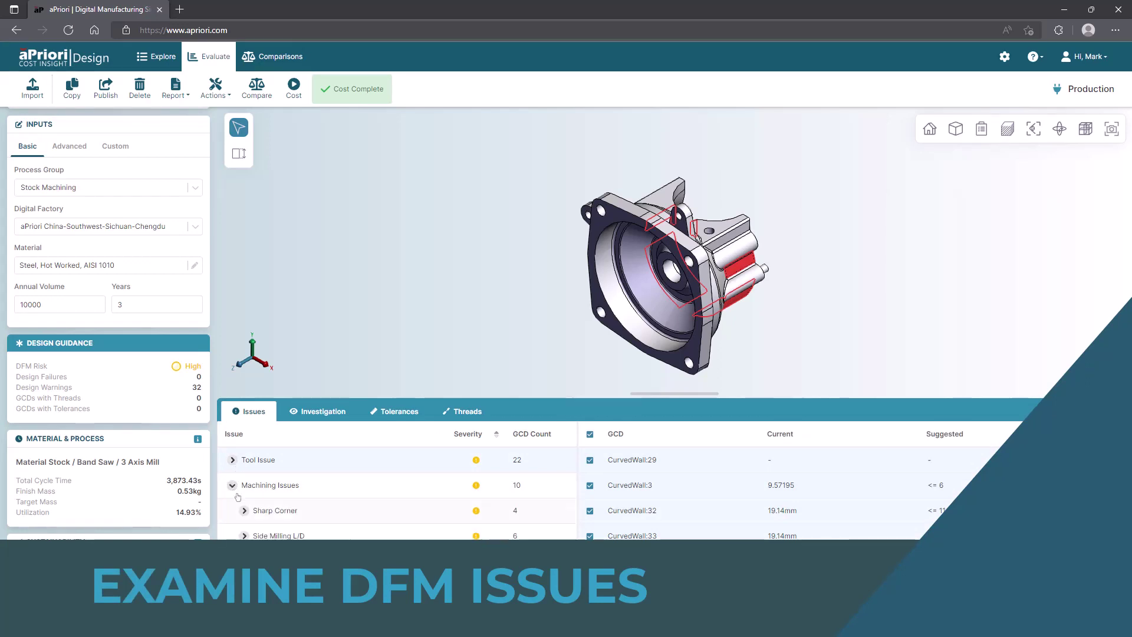
left_click(258, 516)
left_click(269, 538)
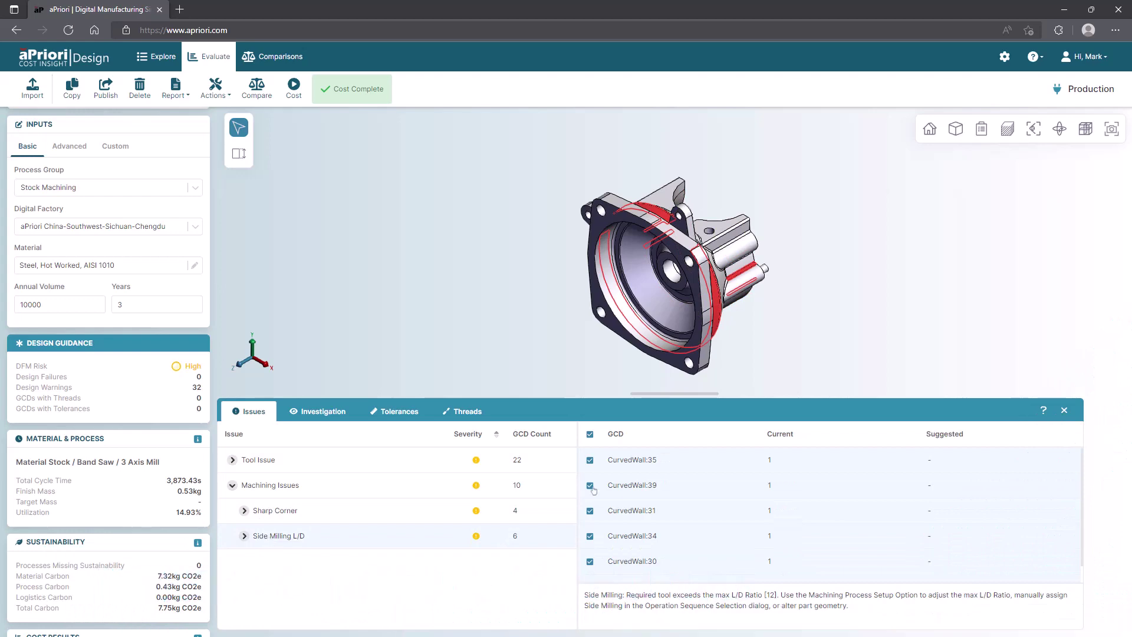
left_click(1065, 411)
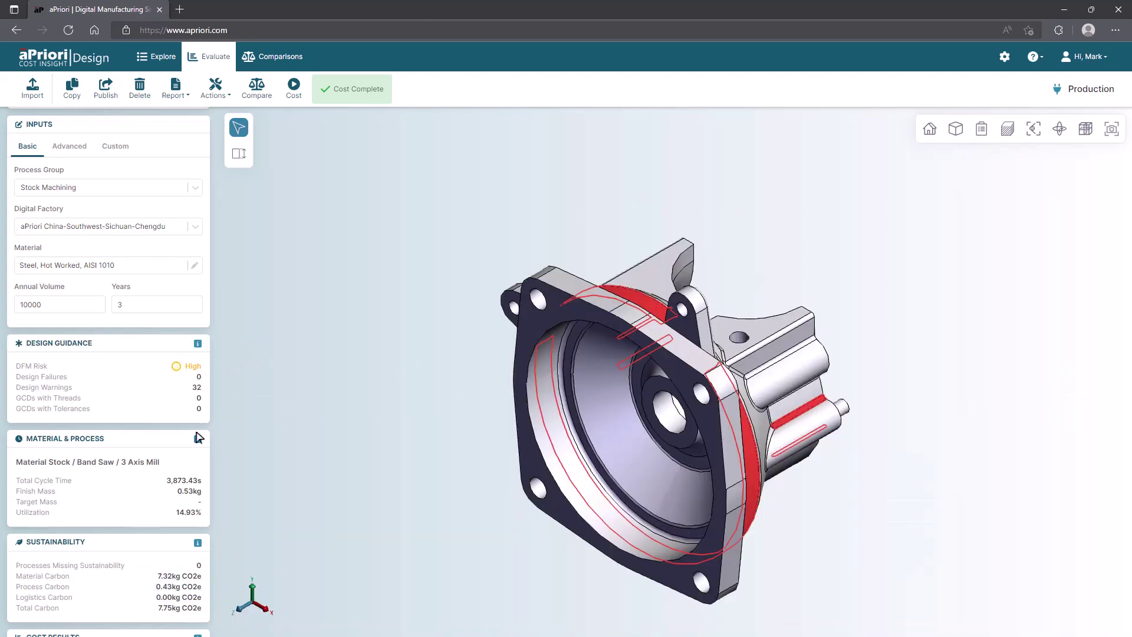